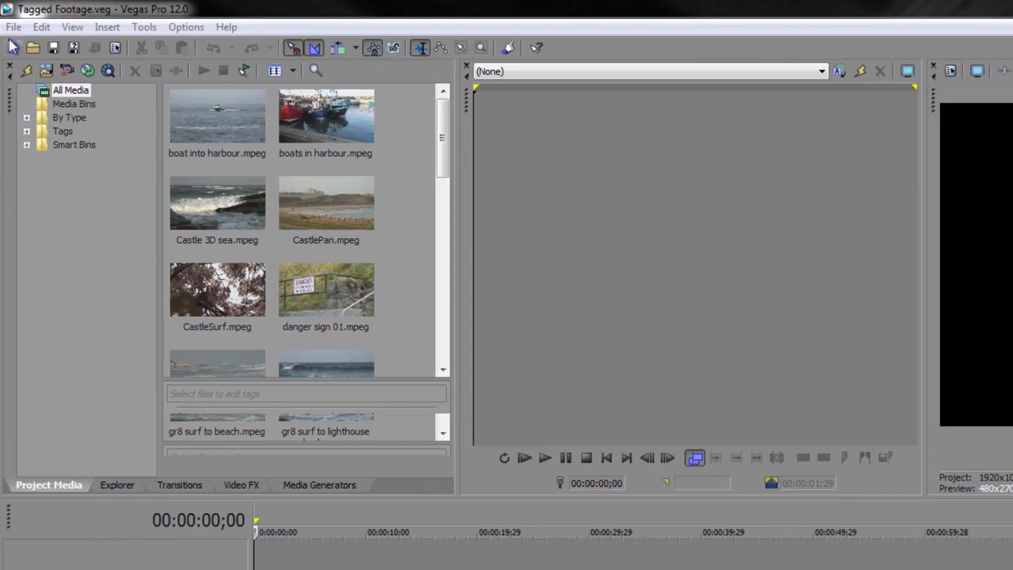
Set the project's video template to HD 1080-50i (1920x1080, 25.000 fps) and change its field order to None (progressive scan).
left_click(14, 26)
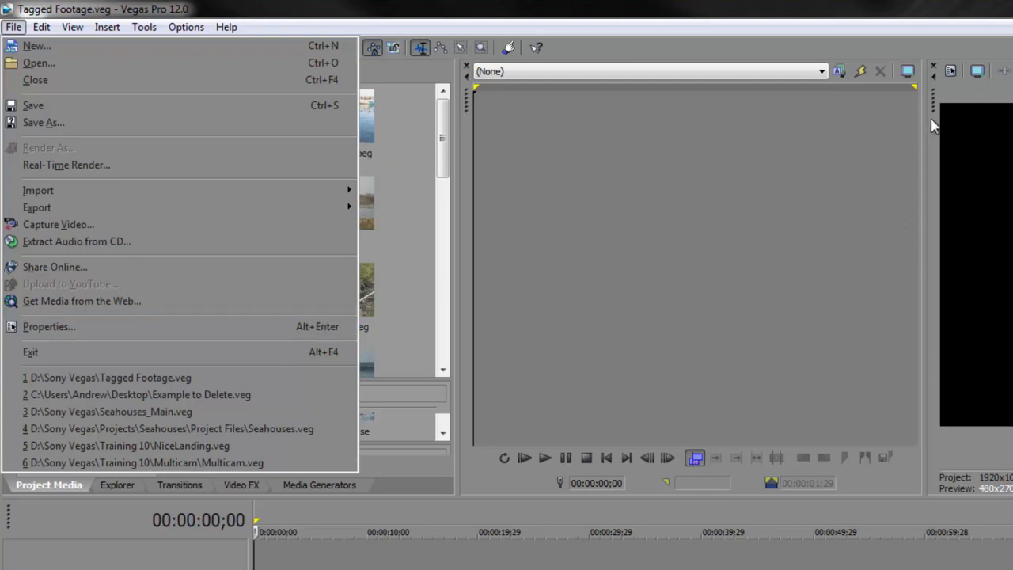
key("alt+Return")
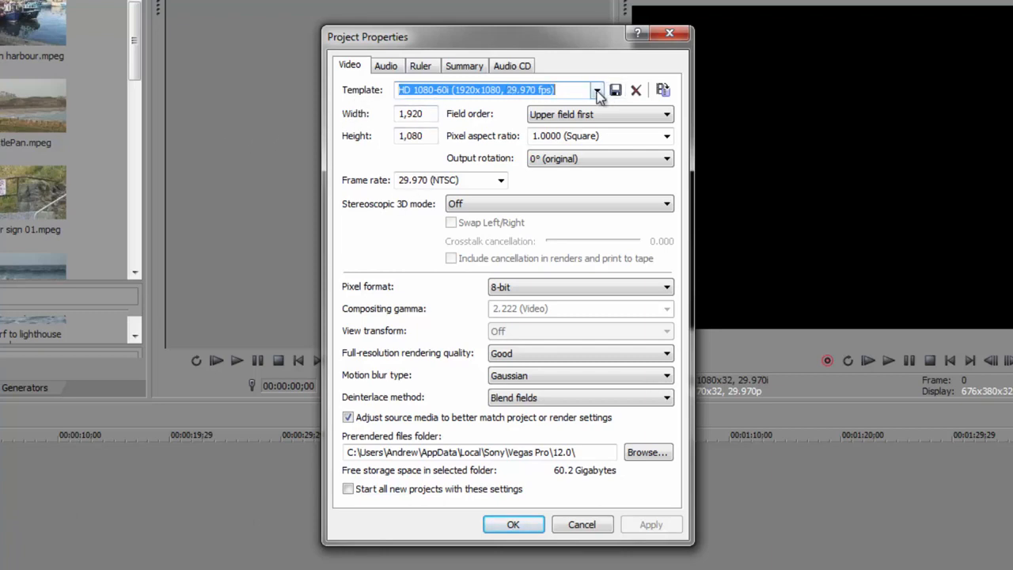
left_click(598, 93)
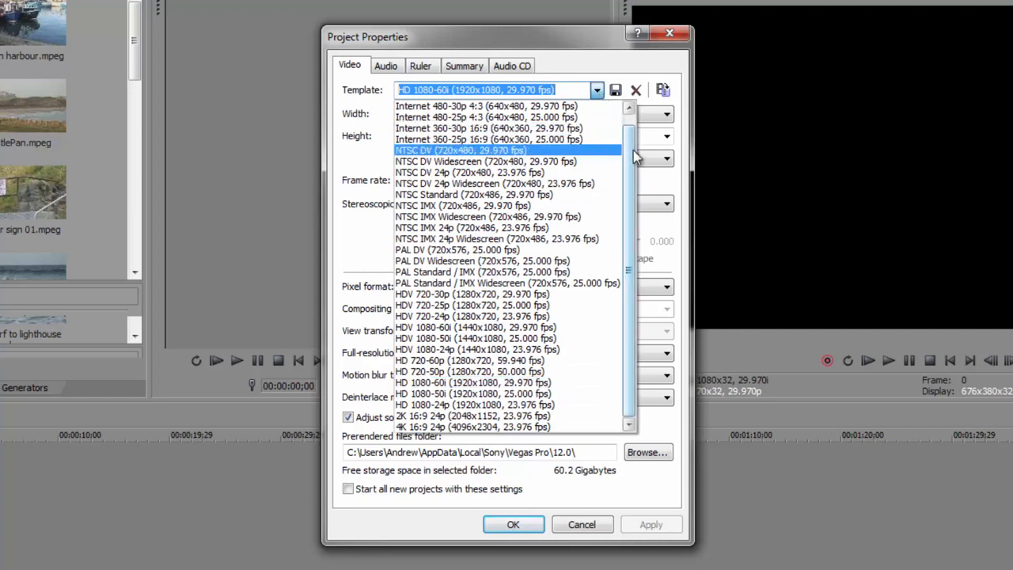
scroll(628, 141, "up", 1)
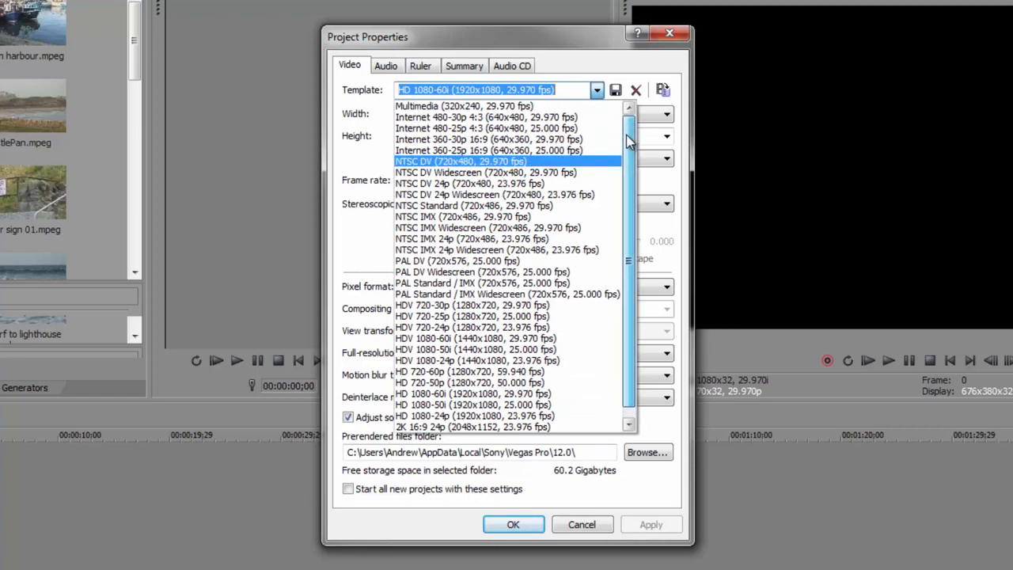
scroll(628, 141, "down", 1)
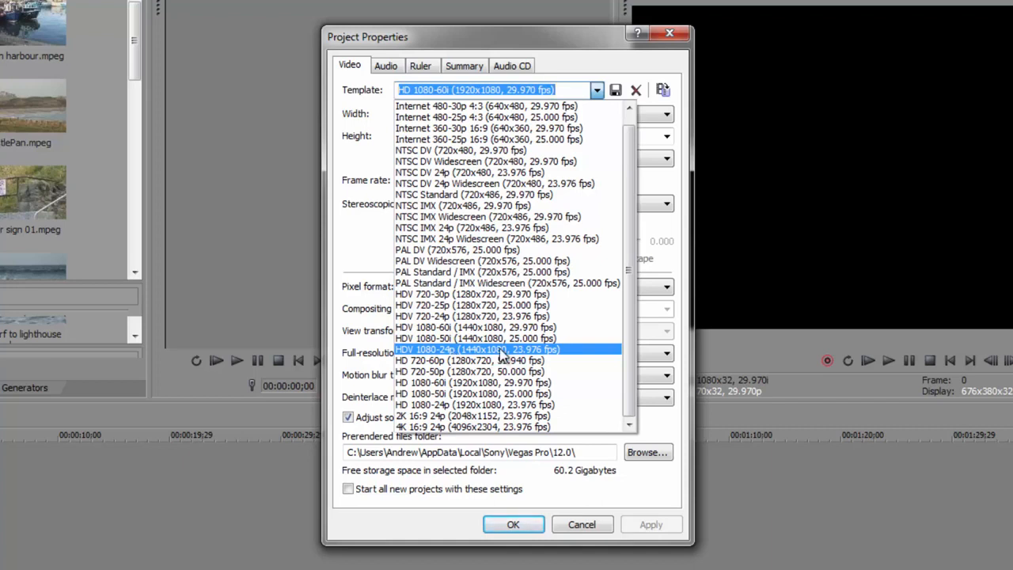
left_click(488, 394)
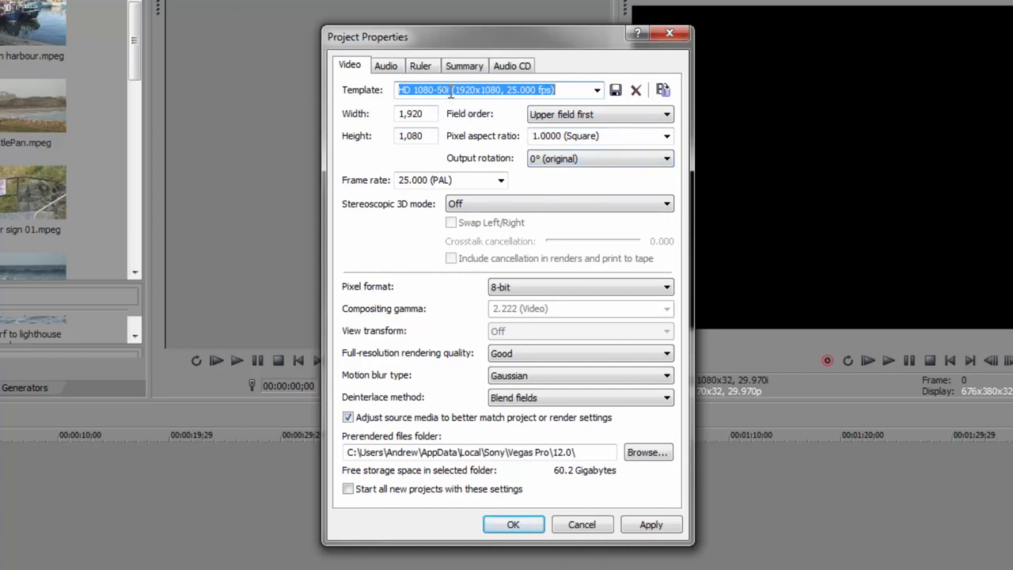
left_click(582, 116)
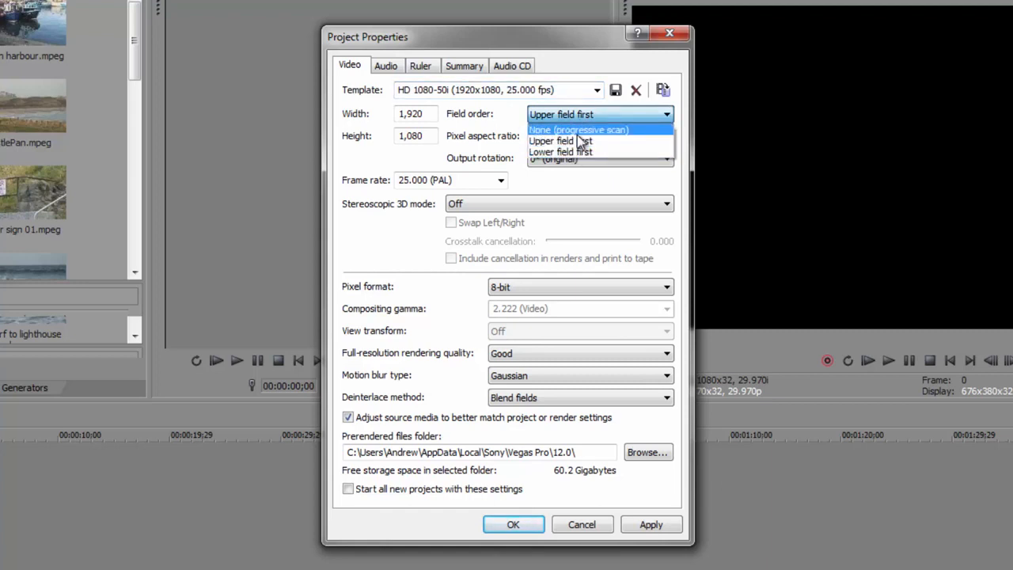
left_click(574, 130)
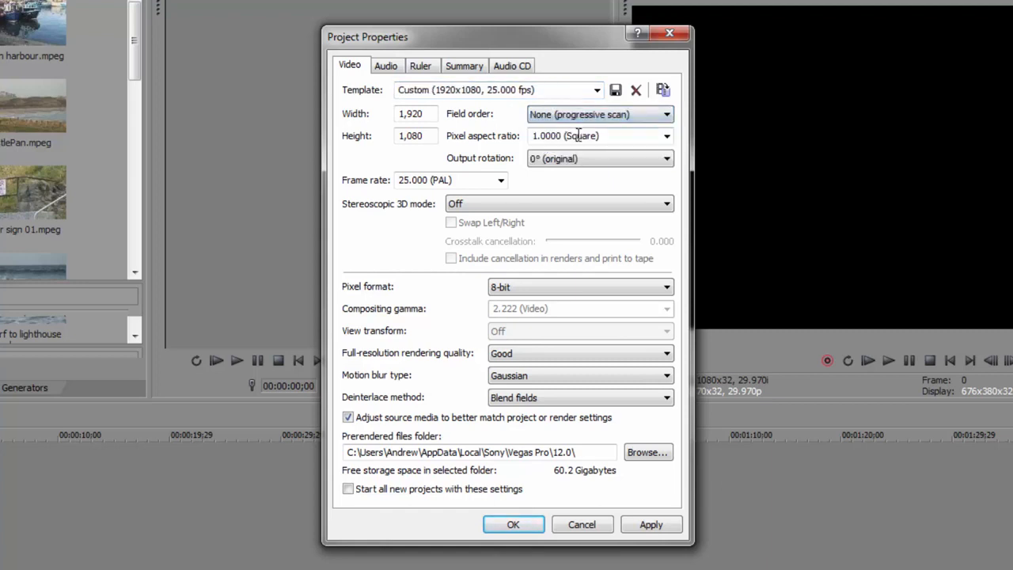
Save the custom video settings as a template named "HD 1080 25p" and check for it among the available templates.
left_click(431, 92)
left_click(428, 90)
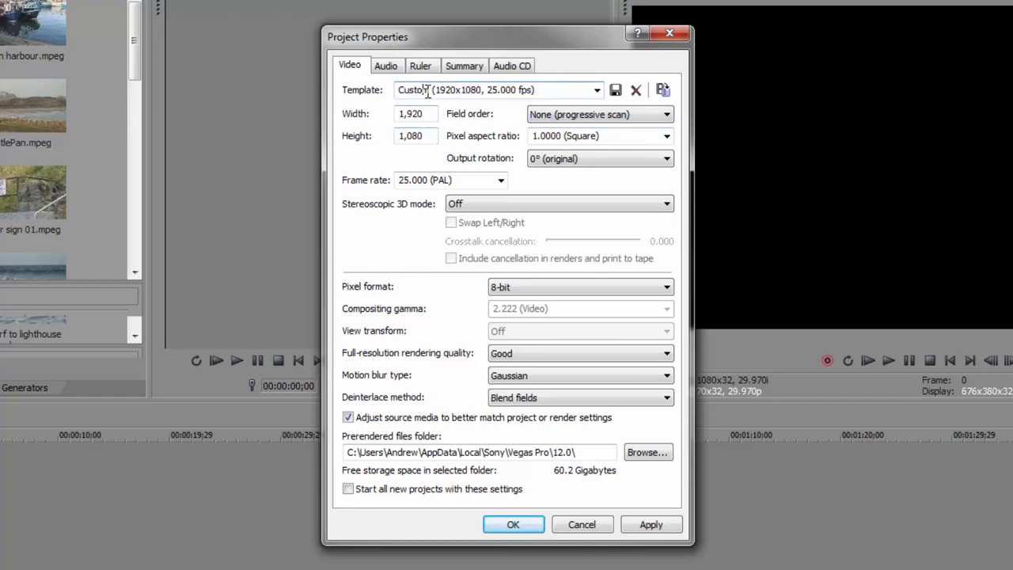
left_click_drag(431, 91, 383, 89)
type("HD 10")
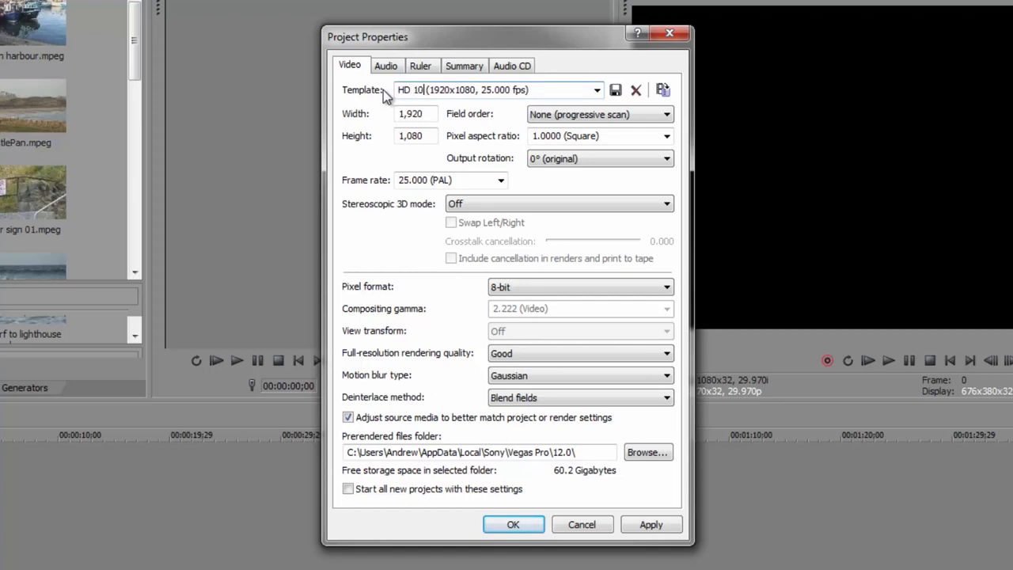
type("80 26")
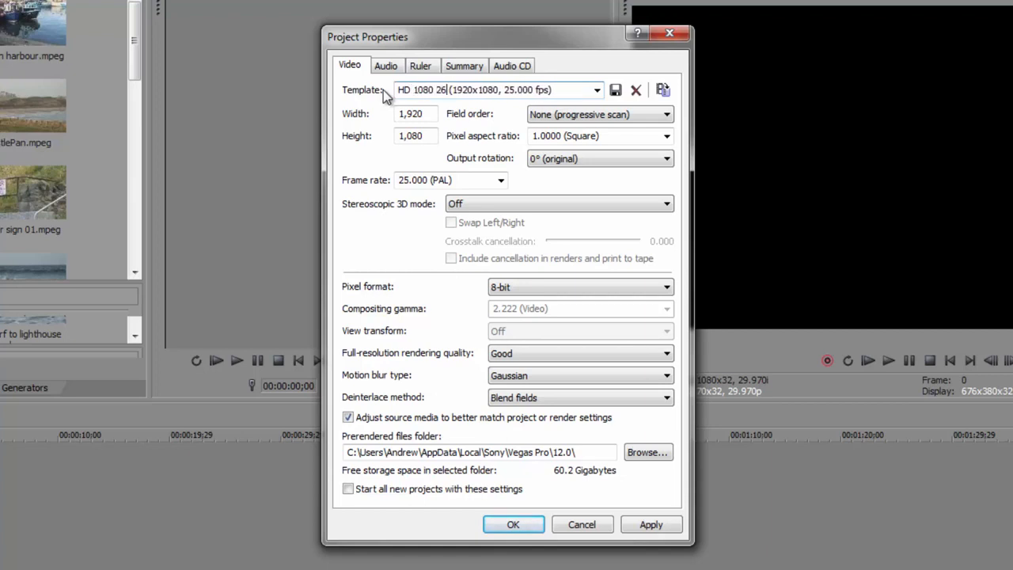
key("BackSpace")
type("5p")
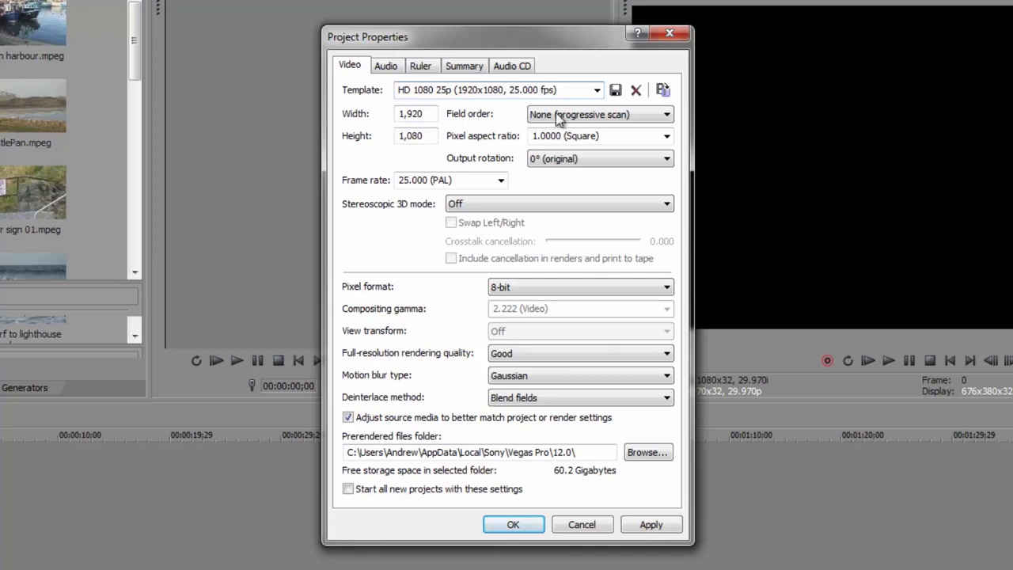
left_click(616, 92)
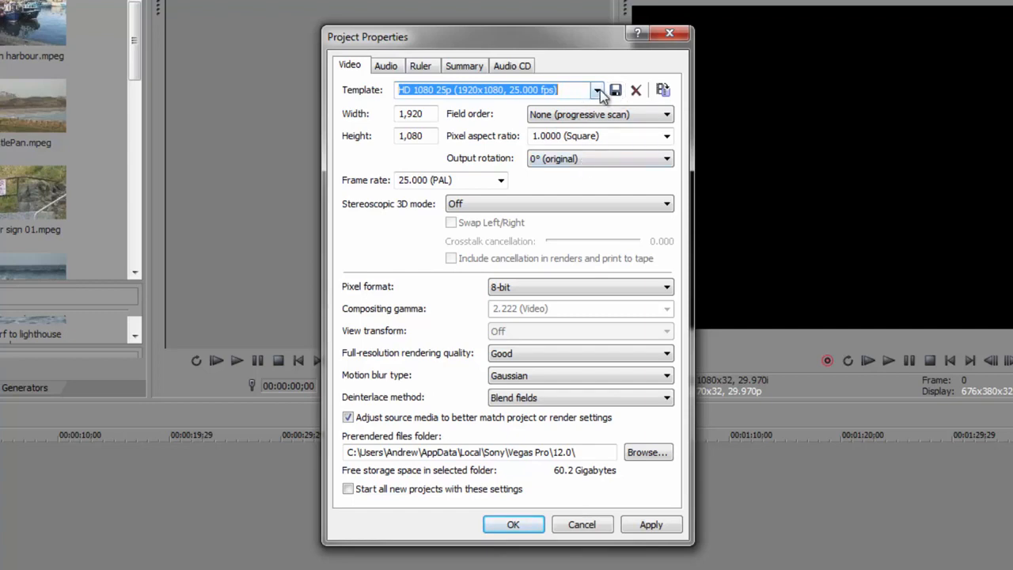
left_click(597, 90)
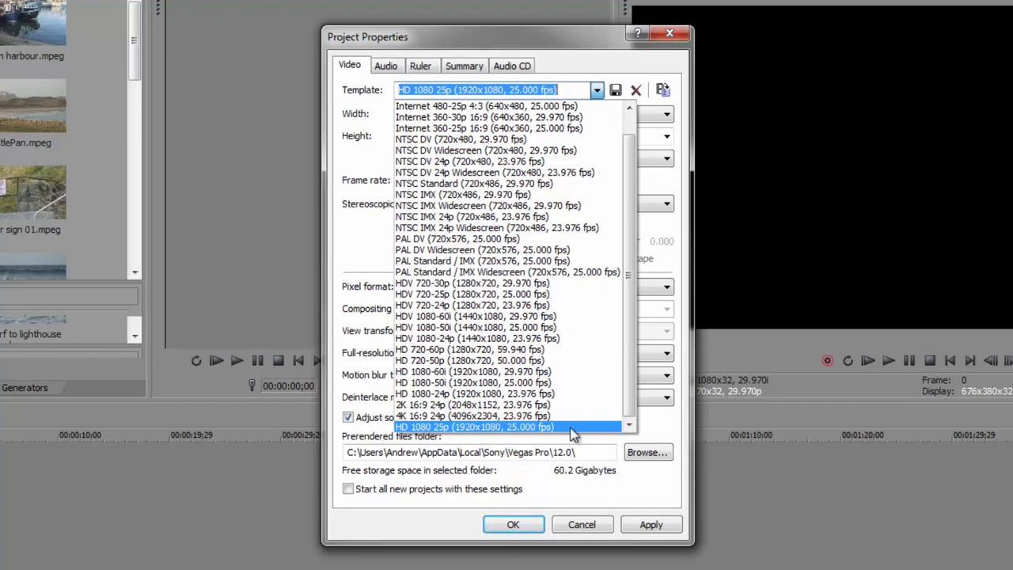
left_click(597, 89)
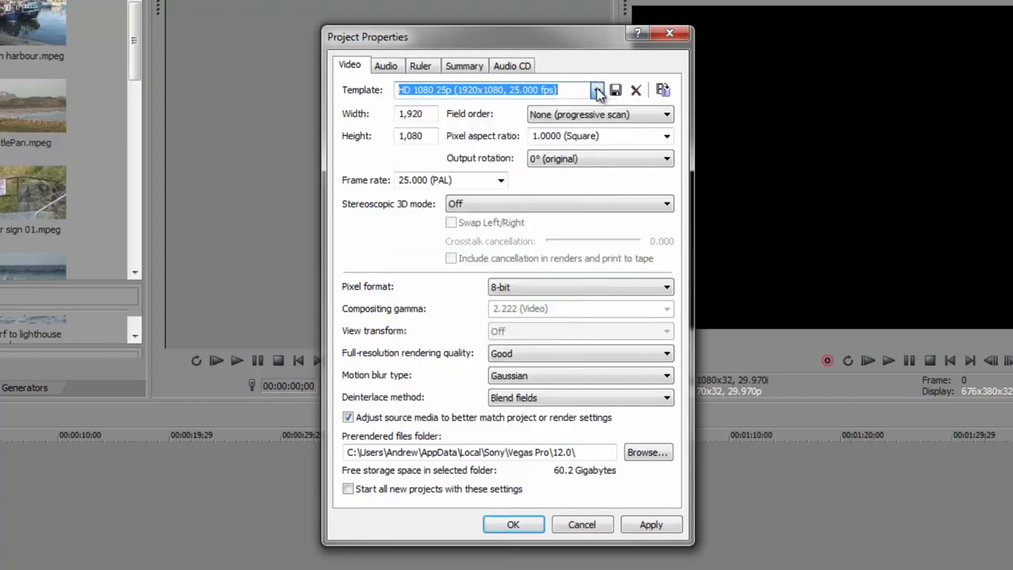
Make the HD 1080 25p settings the default for all new projects and apply them to the current project.
left_click(348, 490)
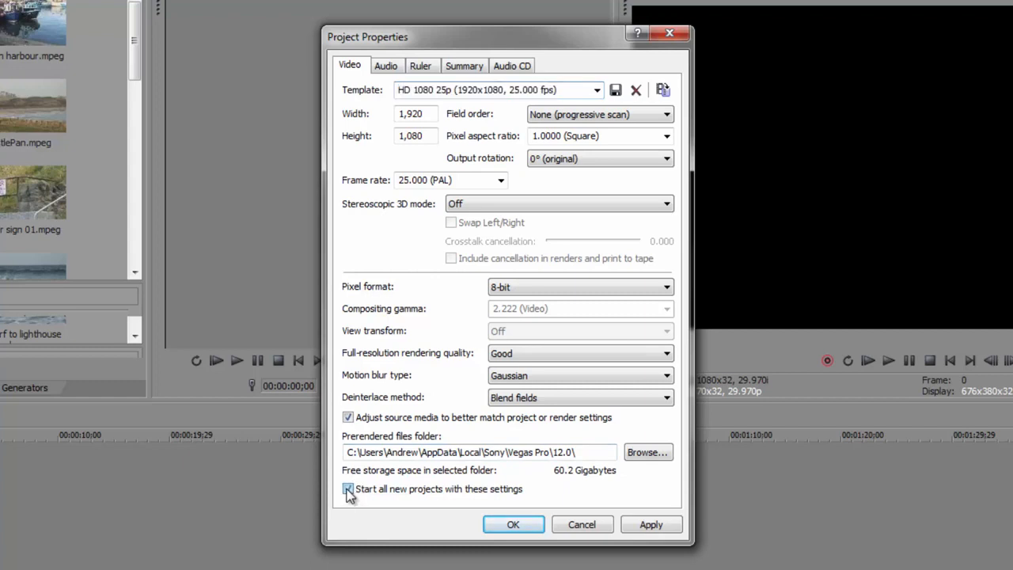
left_click(651, 525)
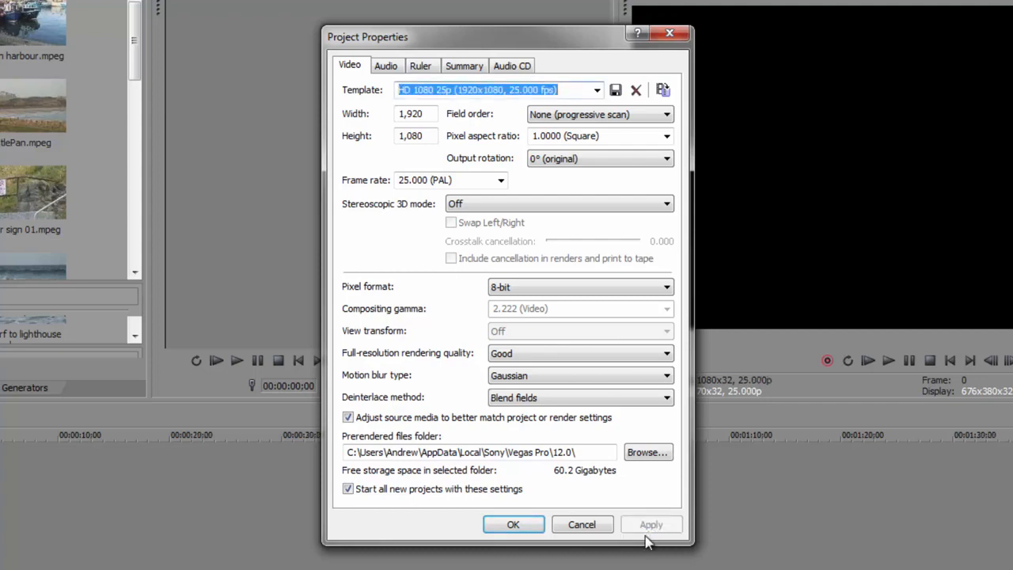
left_click(514, 525)
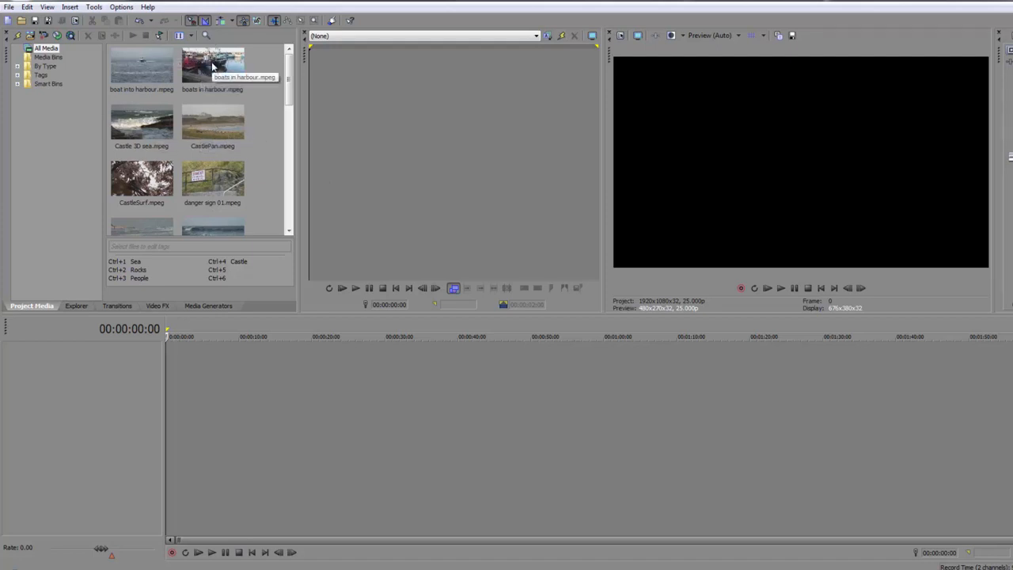
Add boats in harbour.mpeg at the start of the timeline and match the project video settings to this media.
left_click_drag(212, 67, 176, 384)
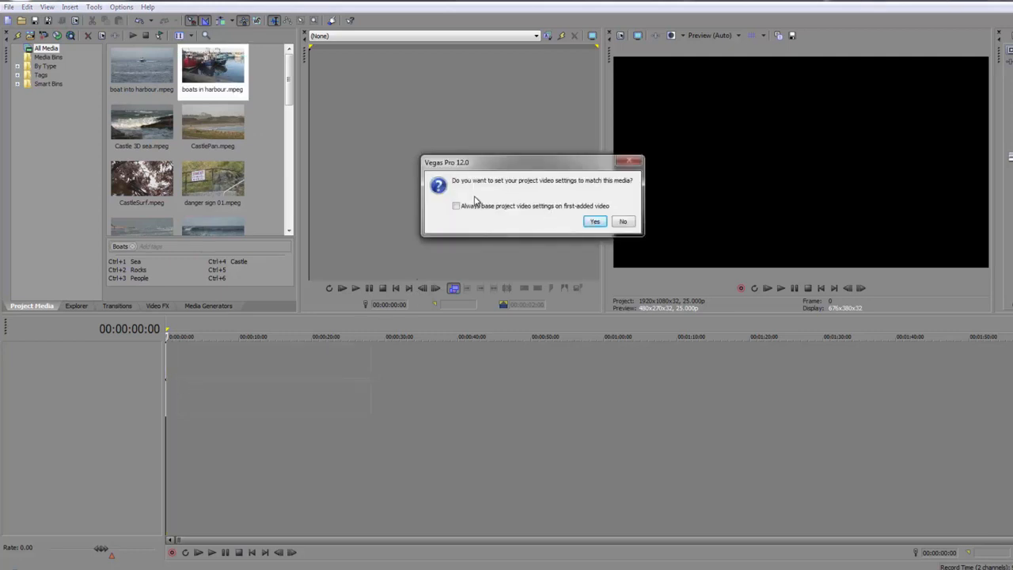
left_click(596, 222)
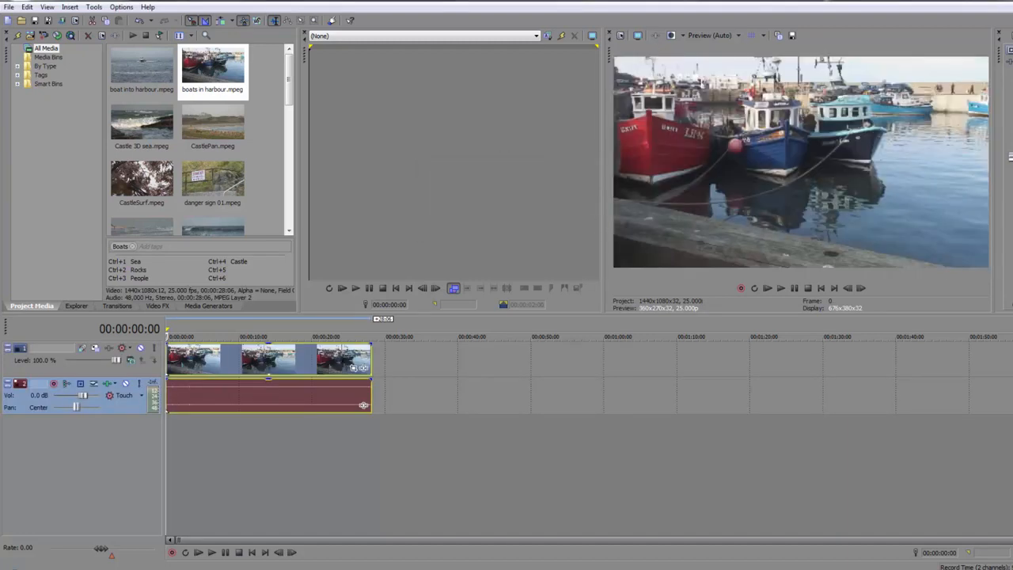
Make the current HDV 1080-50i project properties the starting settings for all new projects and apply them.
left_click(621, 36)
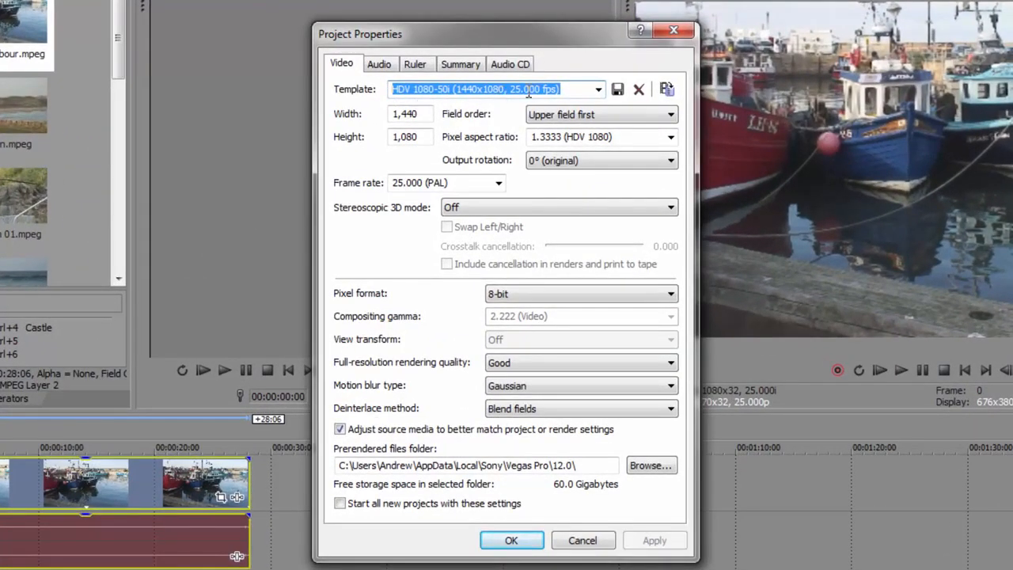
left_click(340, 504)
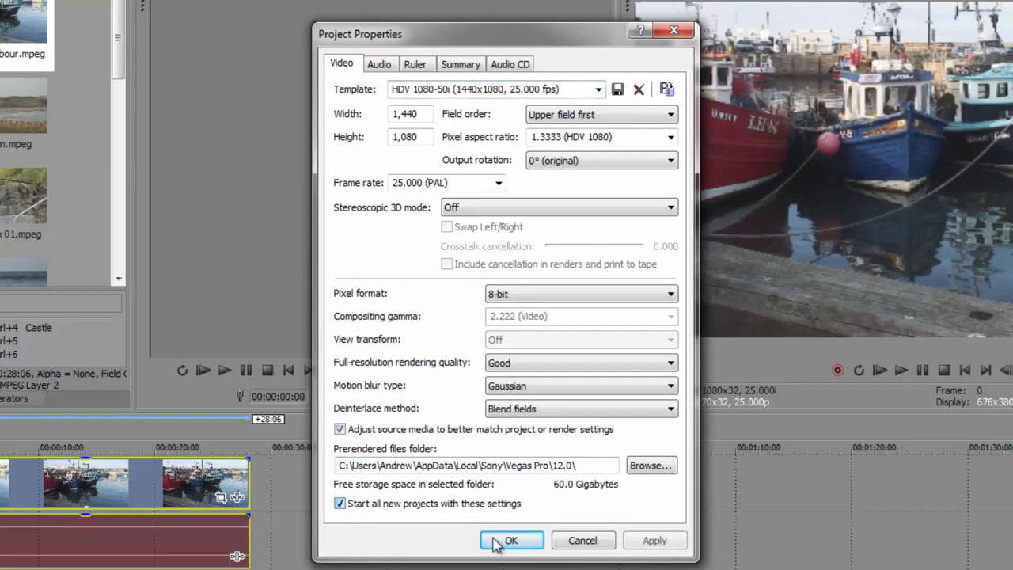
left_click(655, 540)
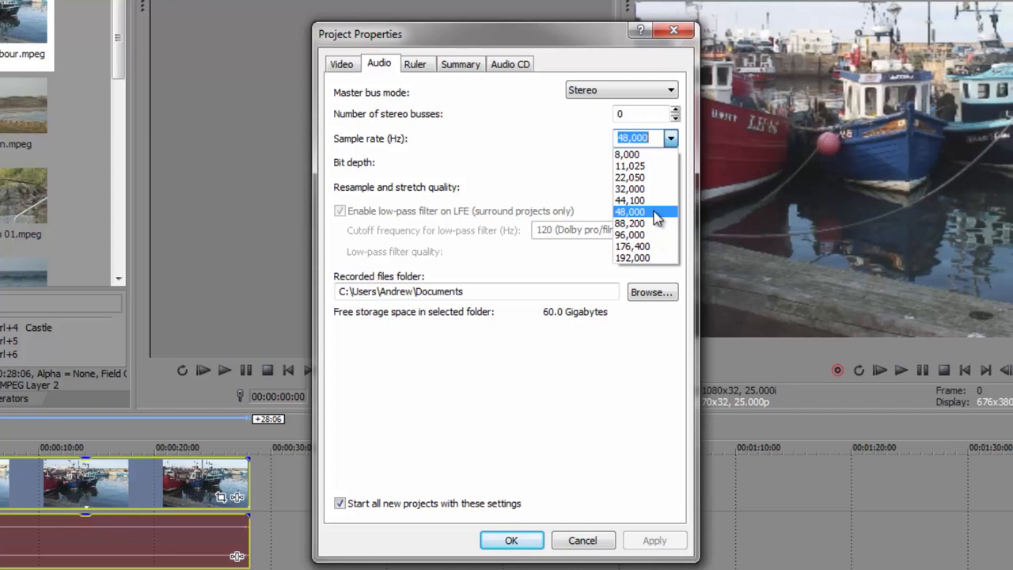
Set the project audio to a sample rate of 48,000 Hz and a bit depth of 16.
left_click(655, 218)
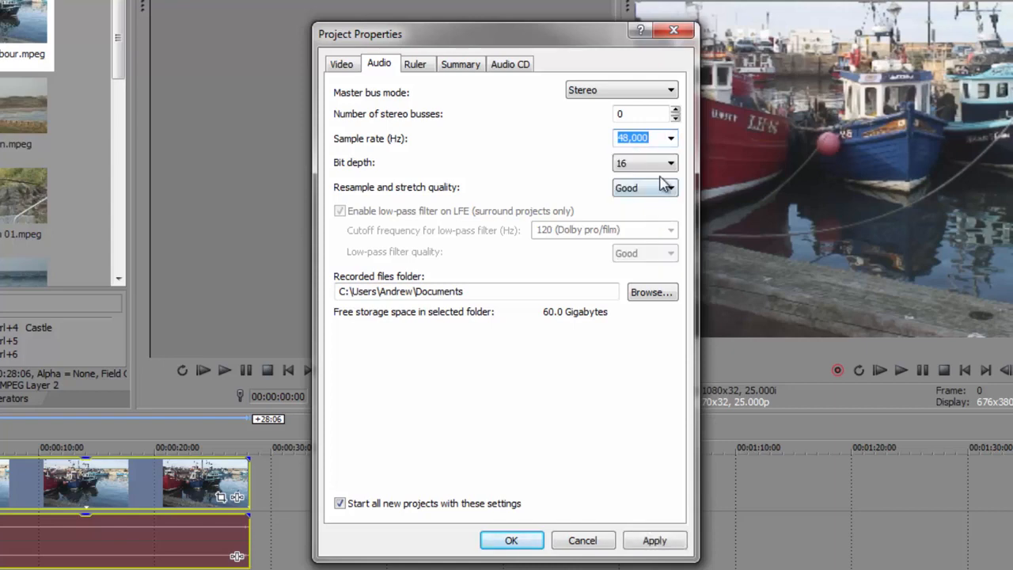
left_click(671, 164)
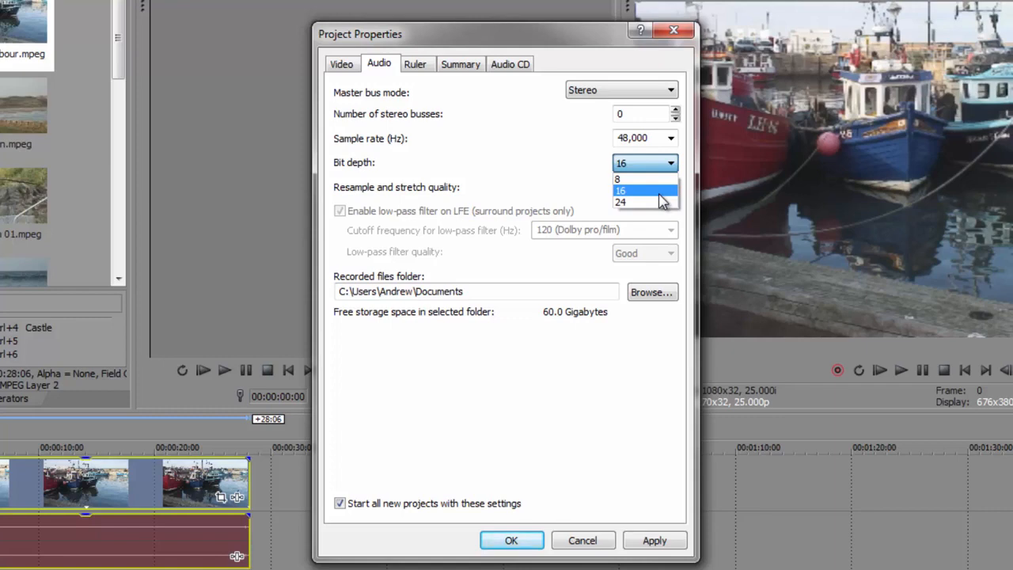
left_click(660, 191)
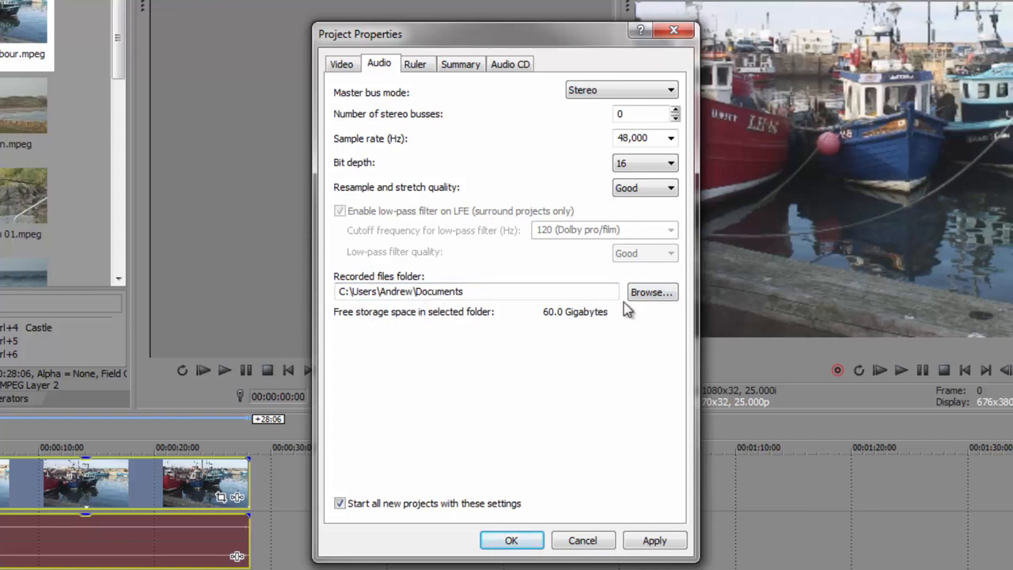
Set the recorded files folder for project audio to D:\Sony Vegas\Recorded Audio.
left_click(652, 294)
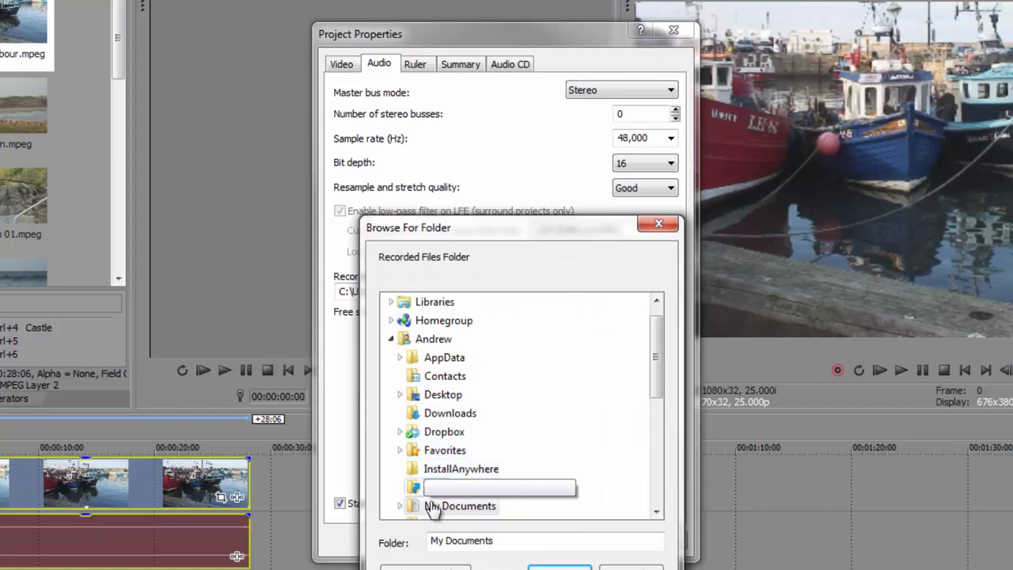
left_click(390, 339)
left_click(415, 396)
scroll(567, 334, "down", 12)
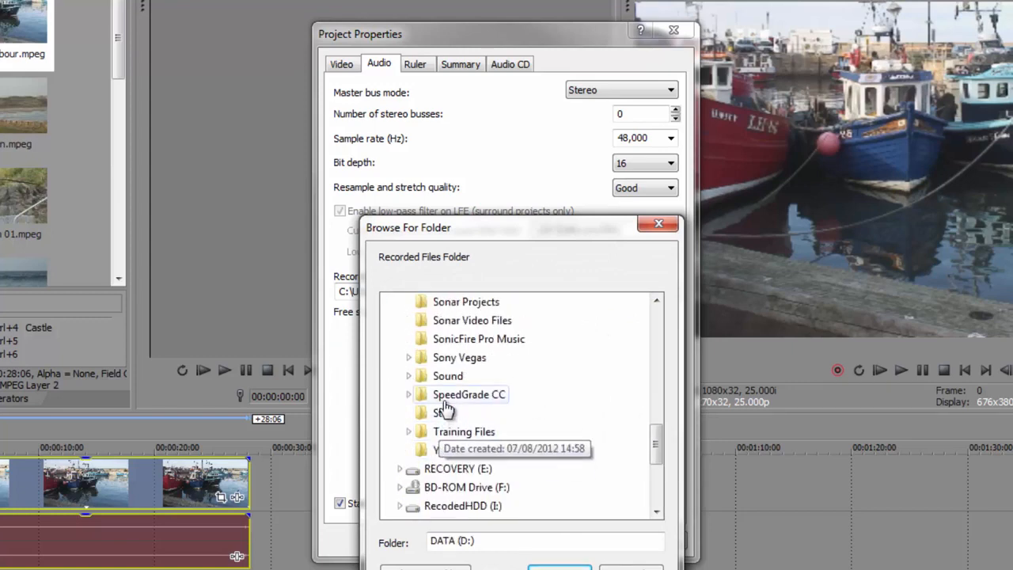
left_click(408, 357)
left_click(473, 394)
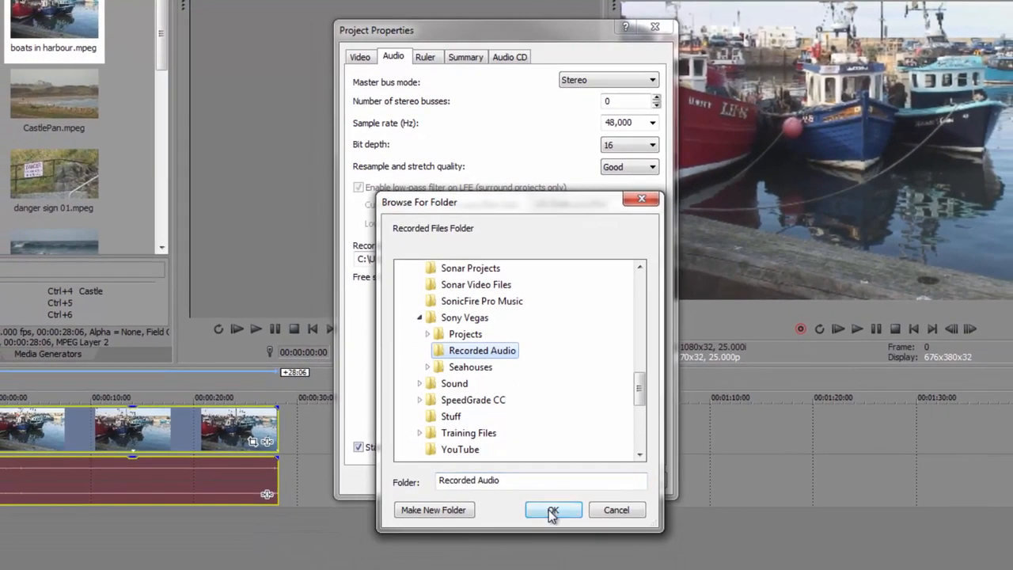
left_click(557, 553)
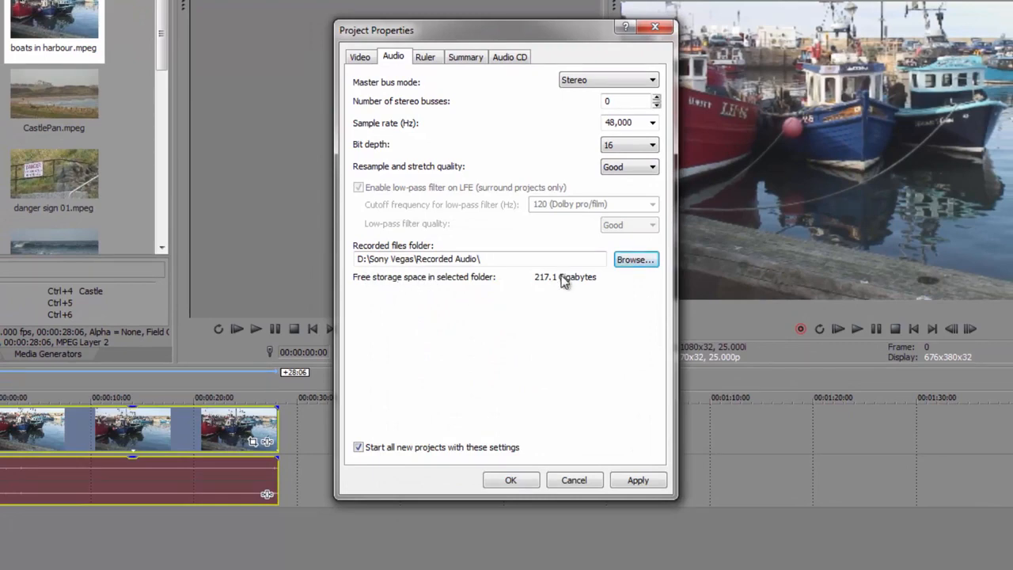
Examine the project's ruler start time and the available ruler time formats.
left_click(426, 57)
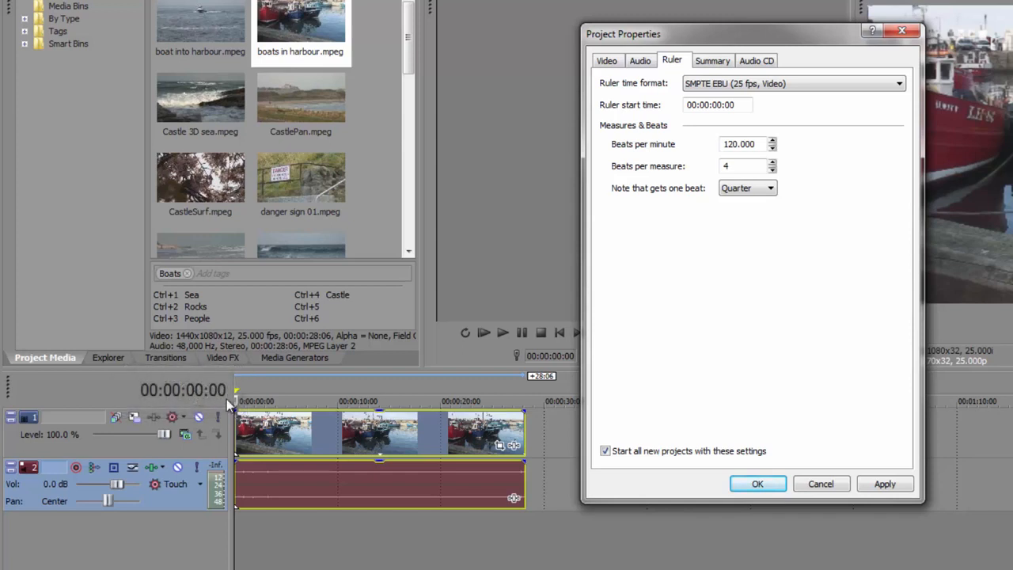
left_click(691, 110)
left_click(703, 107)
left_click(716, 106)
left_click(729, 105)
left_click(812, 86)
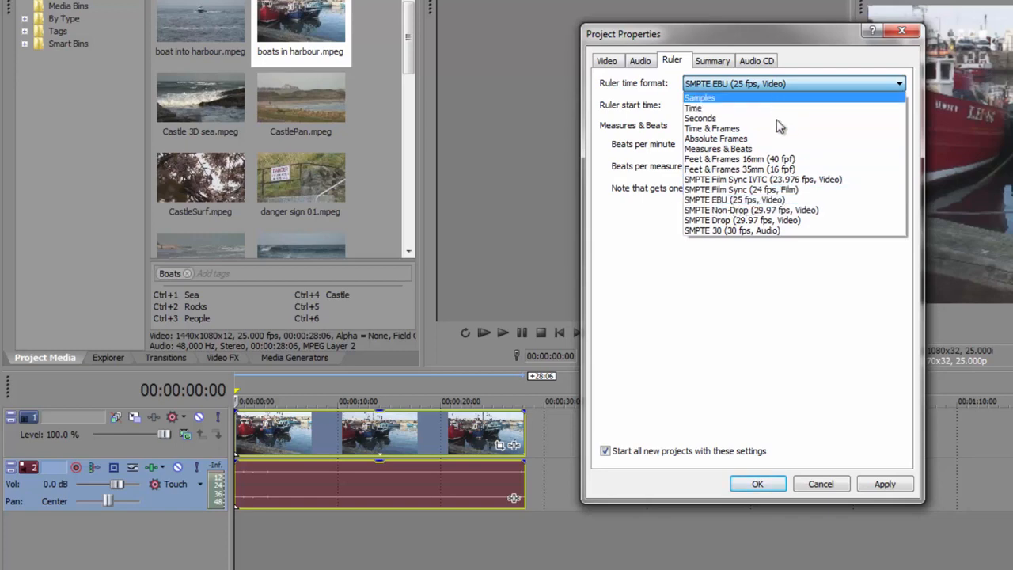
left_click(774, 295)
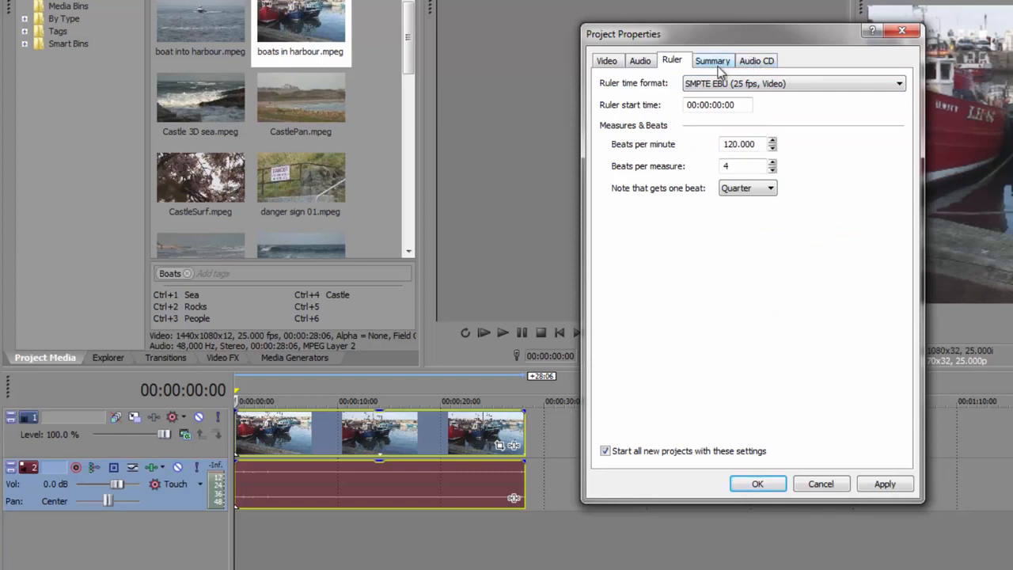
Apply the changed project properties, view the project's summary fields, and close the properties.
left_click(885, 485)
left_click(717, 61)
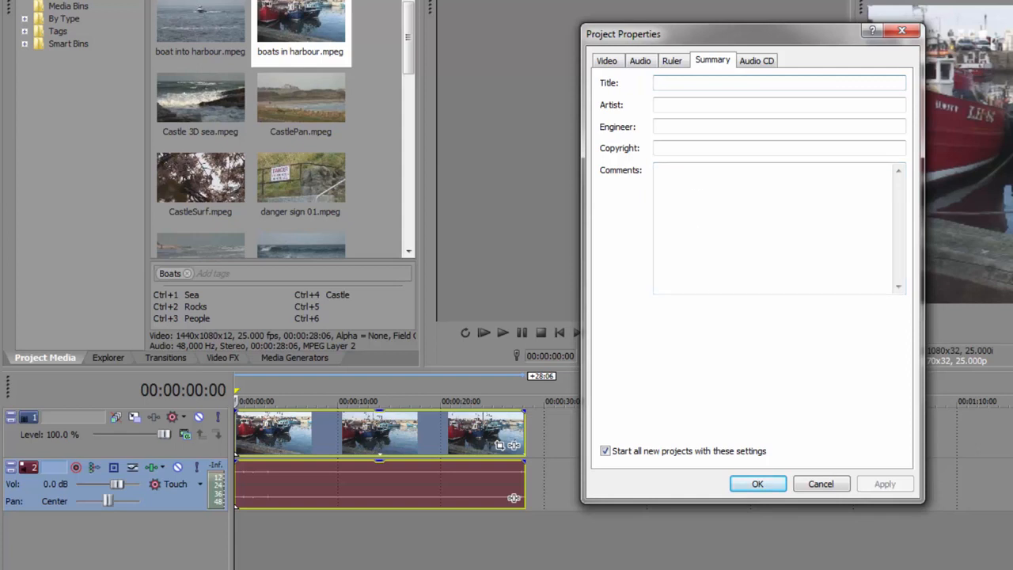
left_click(758, 485)
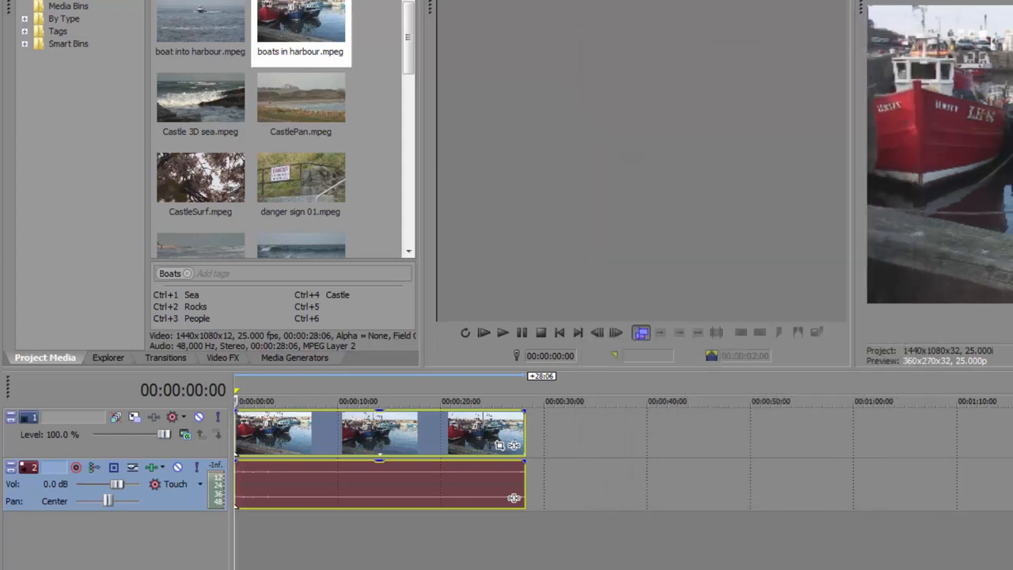